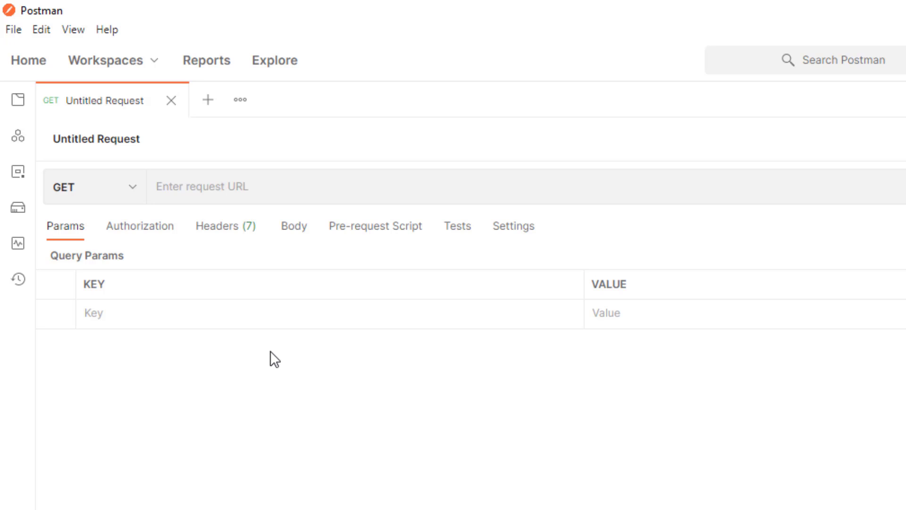
Add an Authorization header with the pasted Bearer access token as its value
left_click(241, 238)
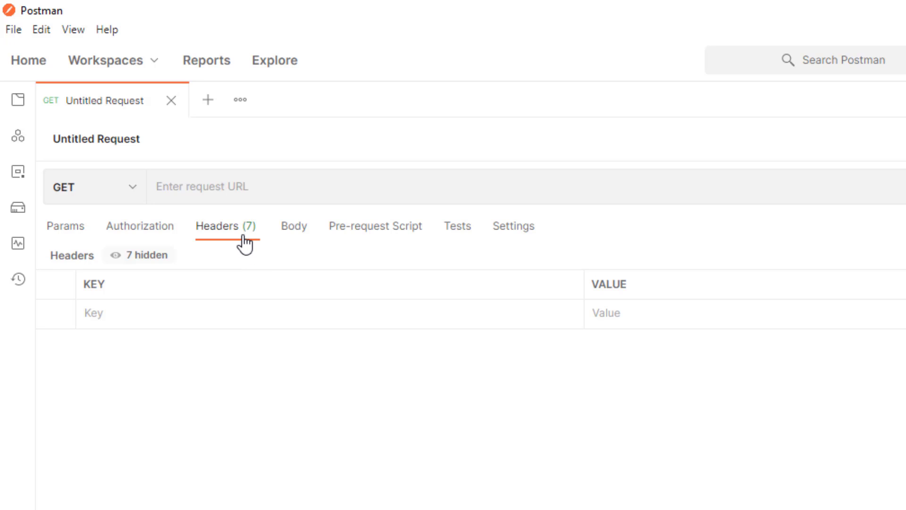
left_click(198, 307)
type("Authori")
left_click(187, 337)
left_click(629, 316)
type("Bearer")
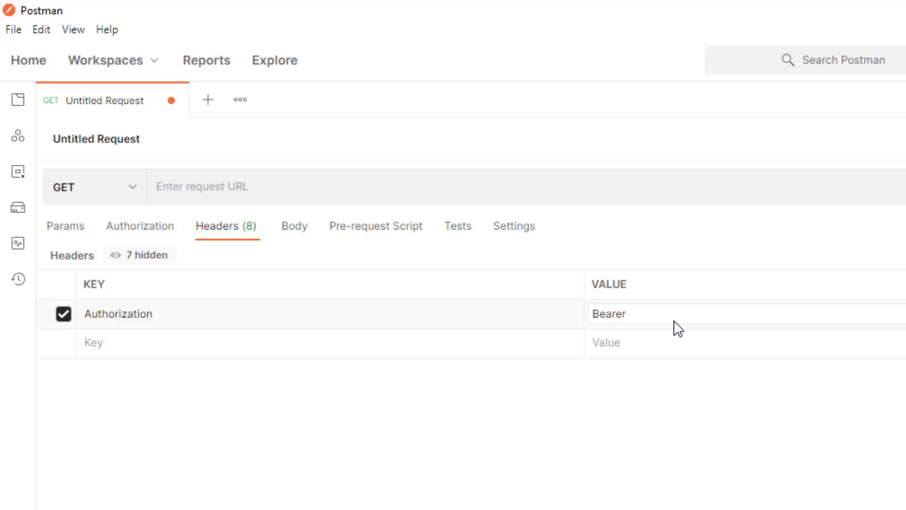
key("ctrl+v")
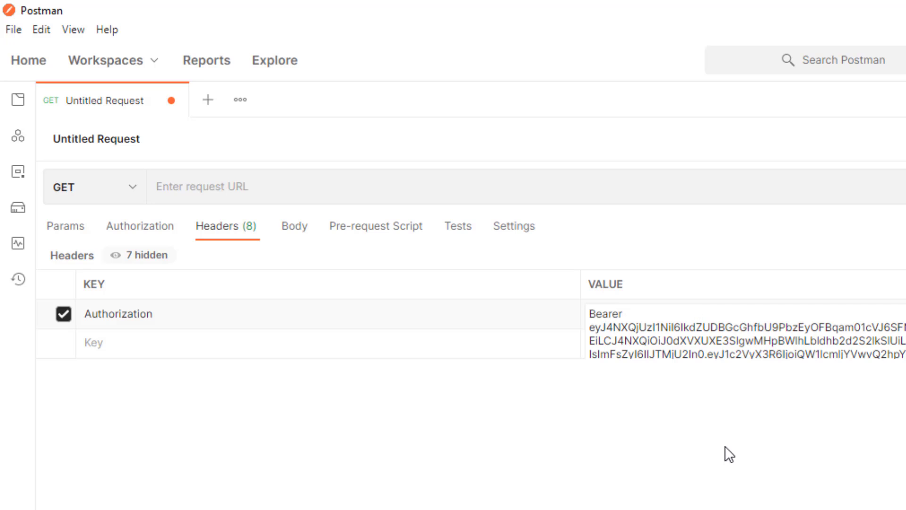
left_click(749, 430)
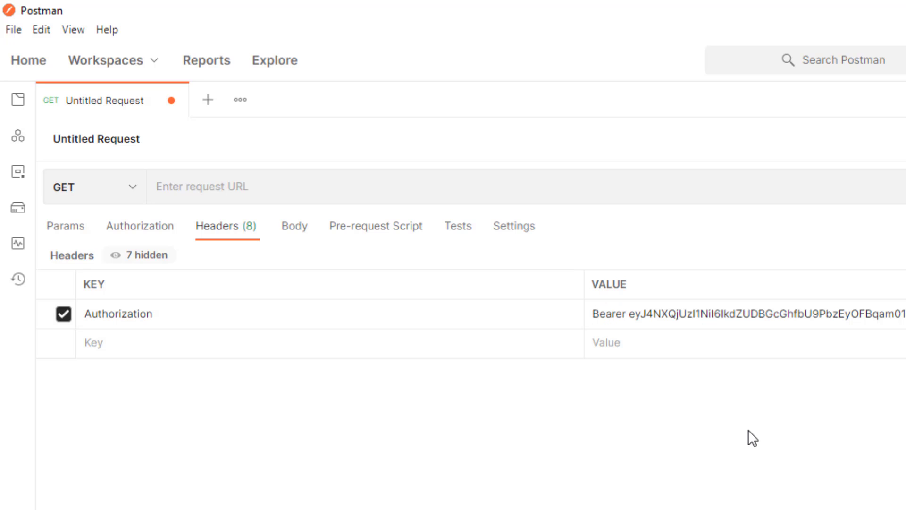
Add a Content-Type header set to application/json
left_click(213, 345)
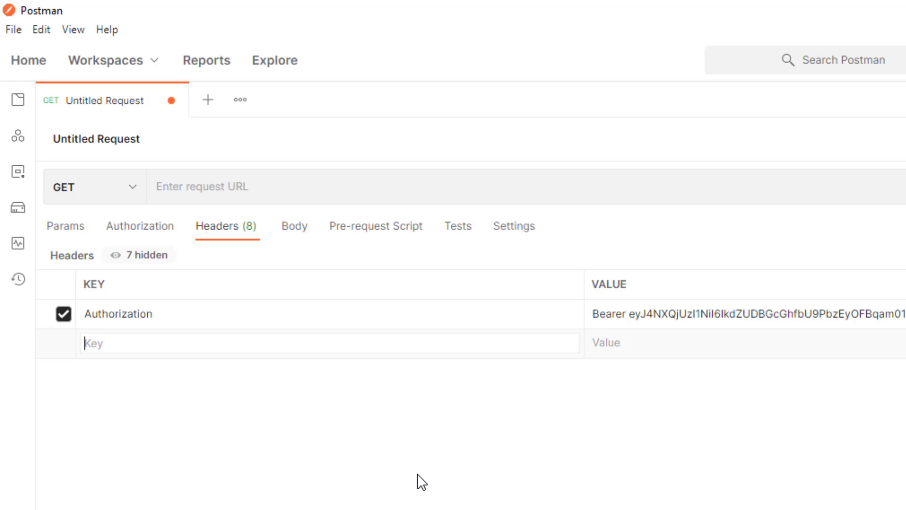
type("Content")
left_click(454, 447)
left_click(606, 343)
type("applica")
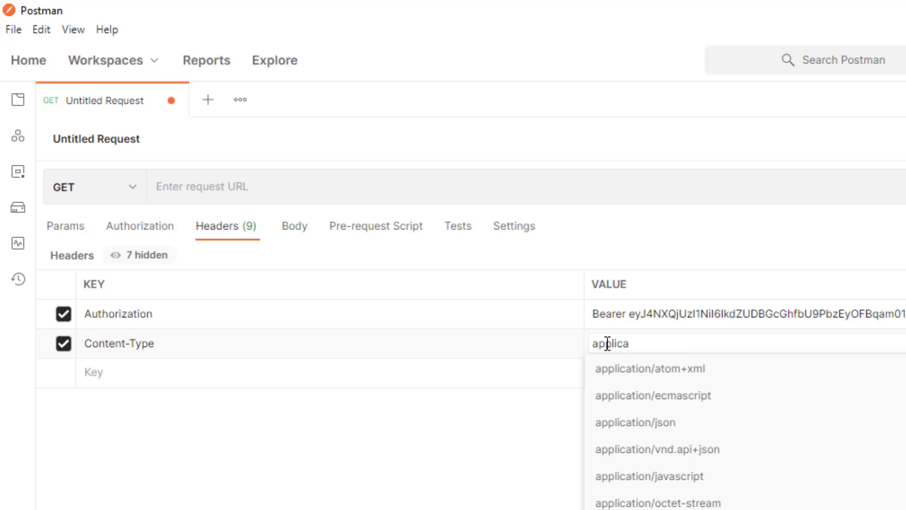
left_click(651, 421)
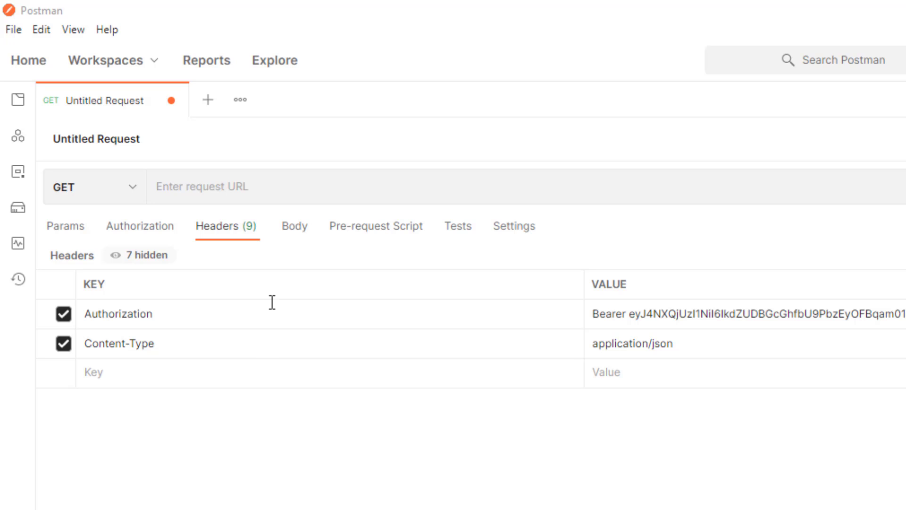
left_click(292, 185)
type("[accountURL]/[endpoint]")
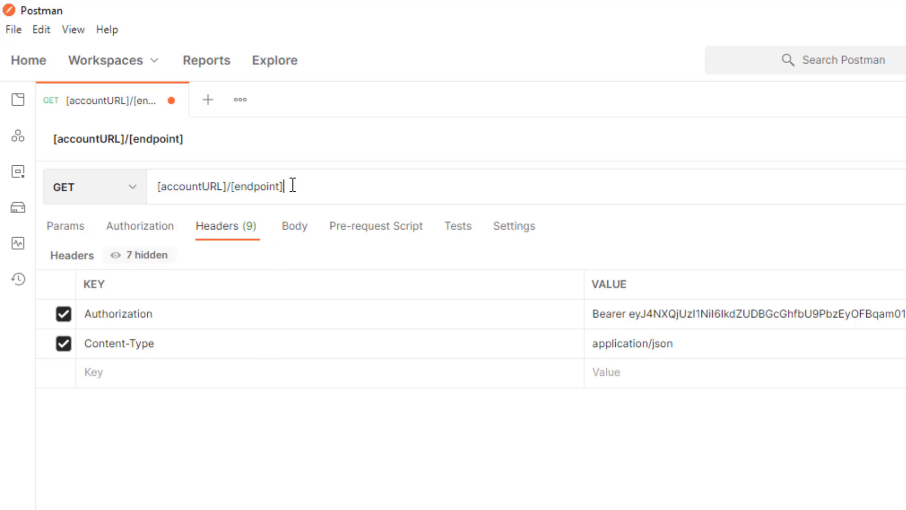
left_click(318, 151)
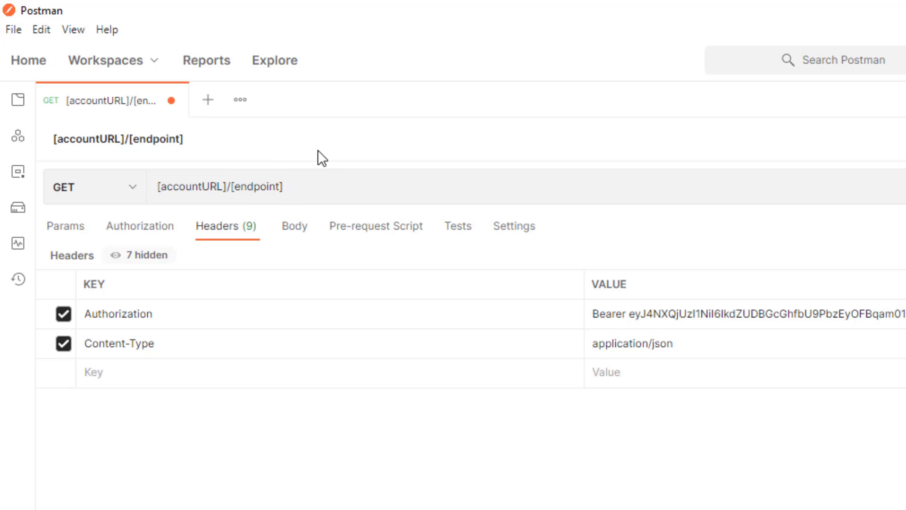
left_click(375, 187)
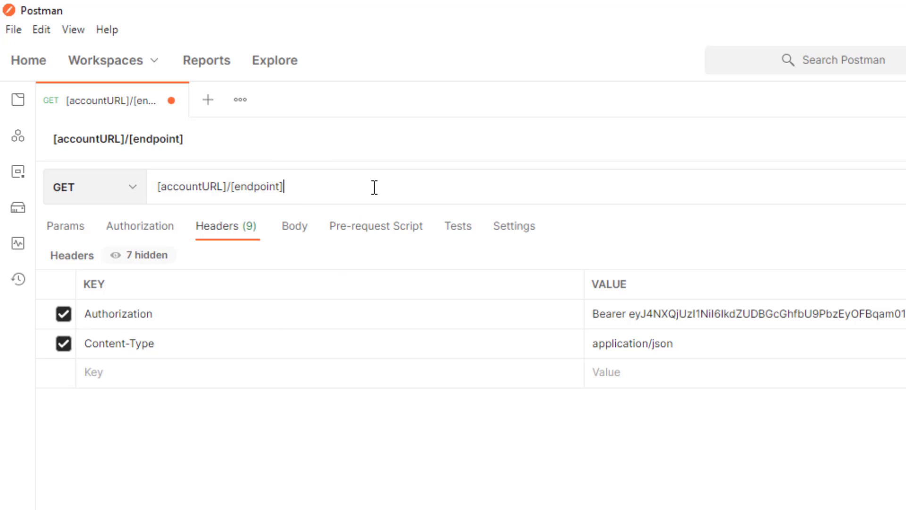
type("[accessKey]")
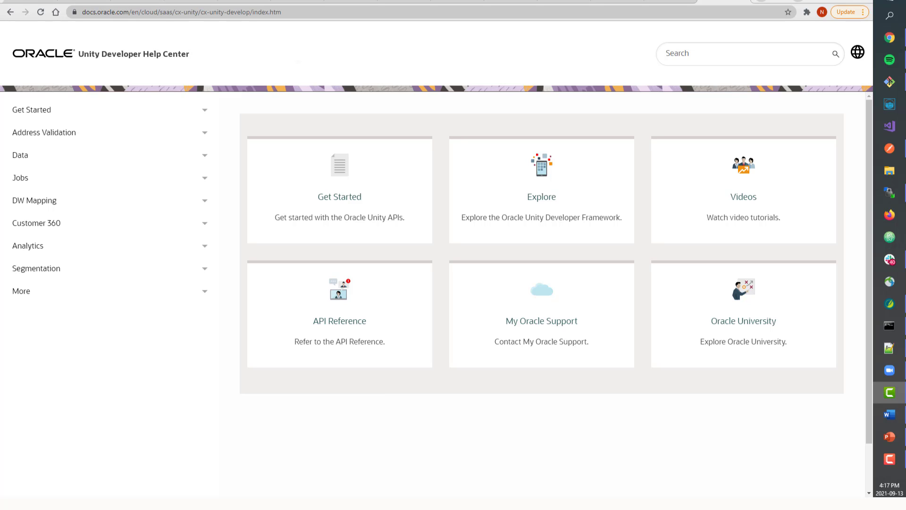
Find the metadata tables Service URL under Data > Data Objects > Retrieve all data objects
left_click(20, 154)
left_click(134, 225)
left_click(123, 248)
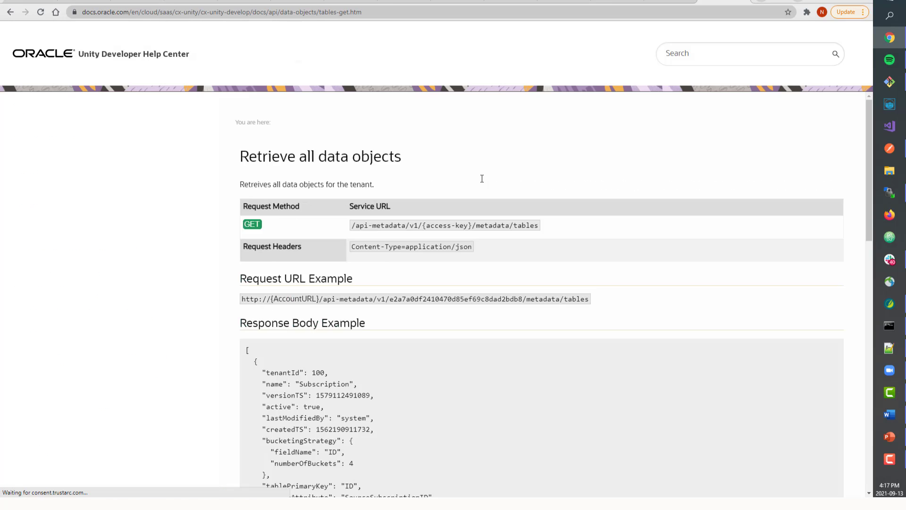
left_click_drag(541, 226, 355, 225)
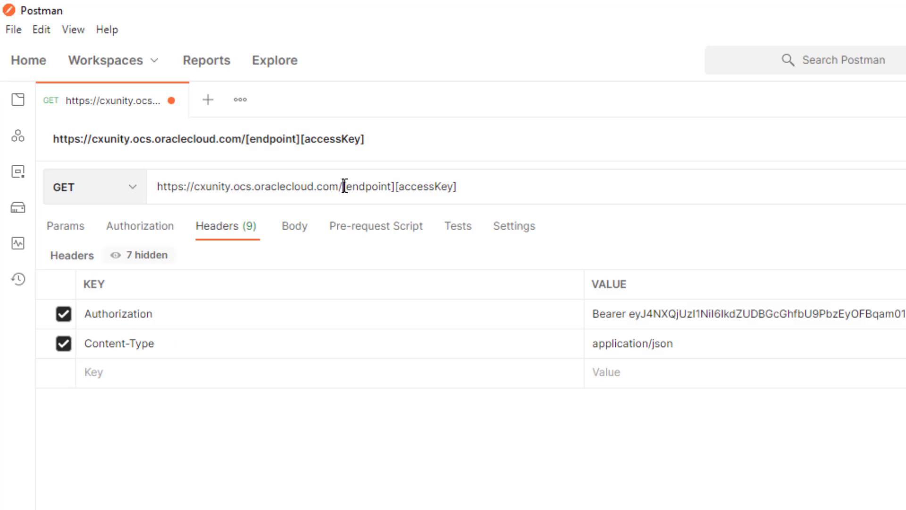
Replace the URL placeholders with the service path and real access key, then send the request
left_click_drag(344, 186, 460, 180)
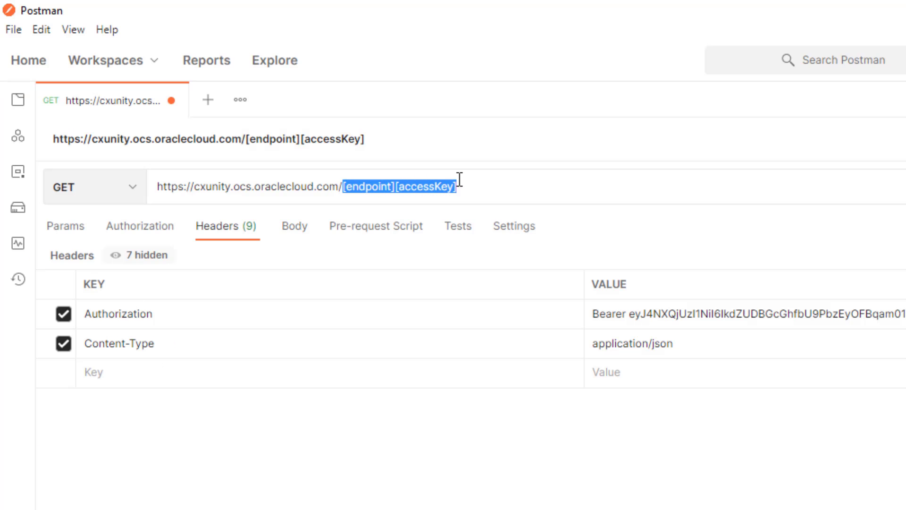
type("/api-metadata/v1/{access-key}/metadata/tables")
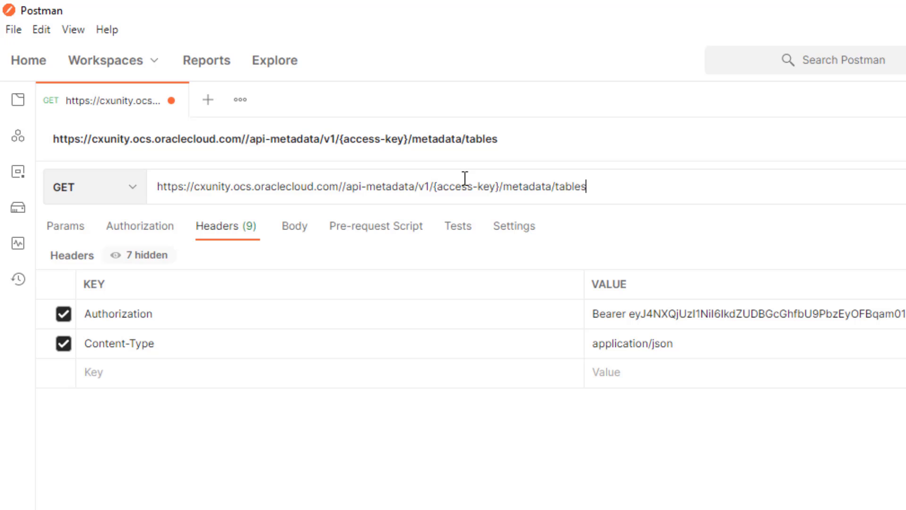
left_click_drag(501, 186, 433, 186)
key("ctrl+v")
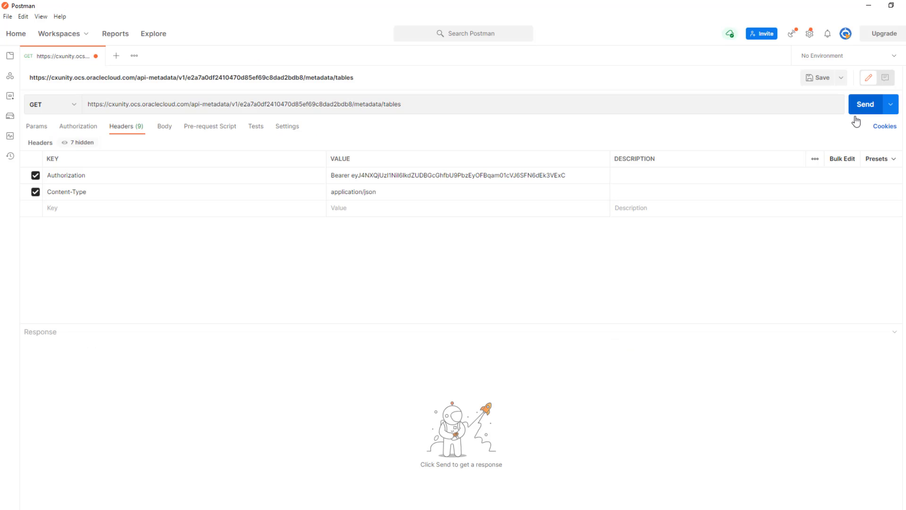
left_click(857, 114)
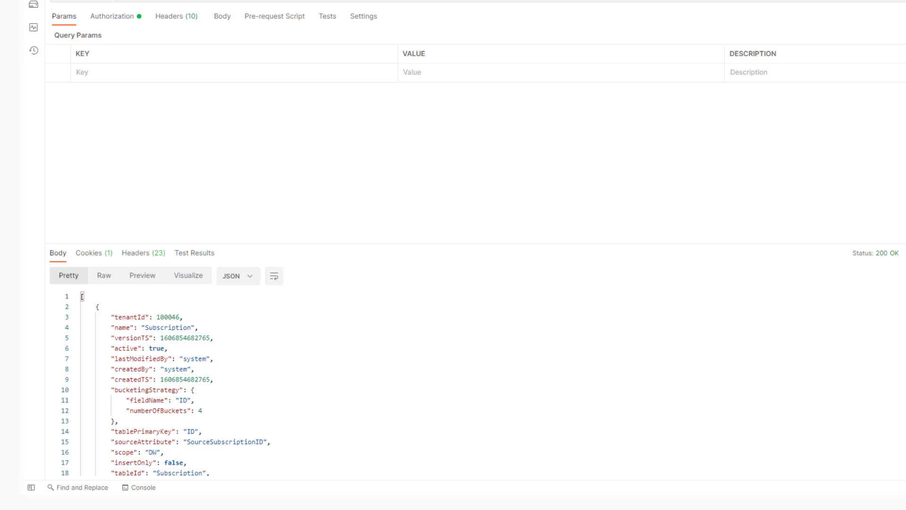